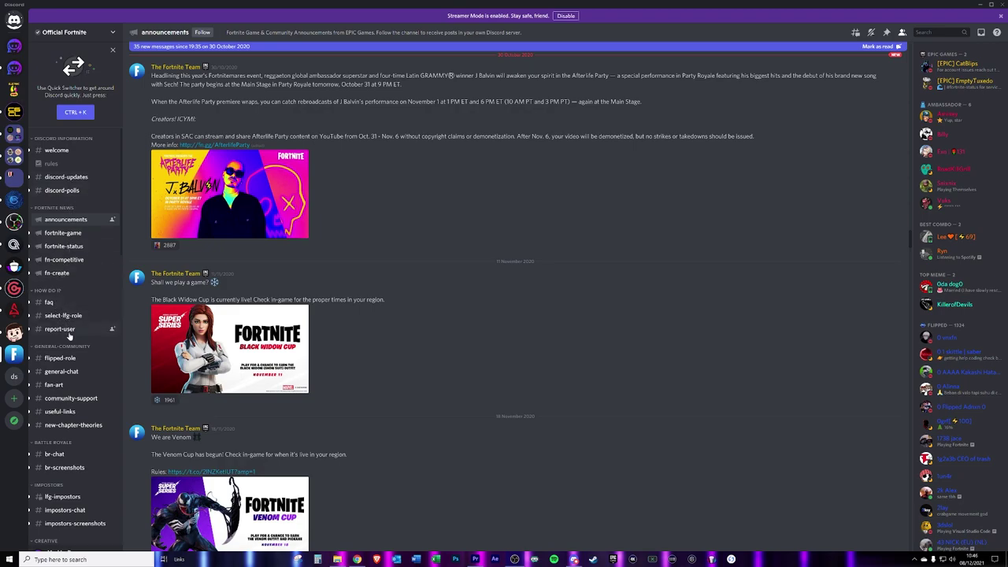
# Step: In #food-brag, enlarge and close the MY LUNCH sandwich photo, then the roast dinner photo
pyautogui.scroll(-1, 73, 384)
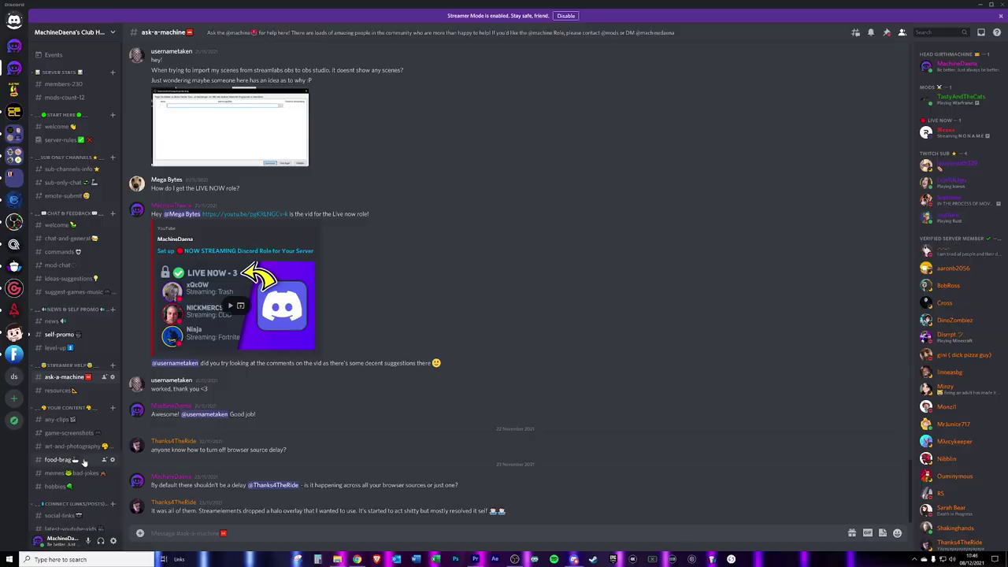
pyautogui.click(83, 460)
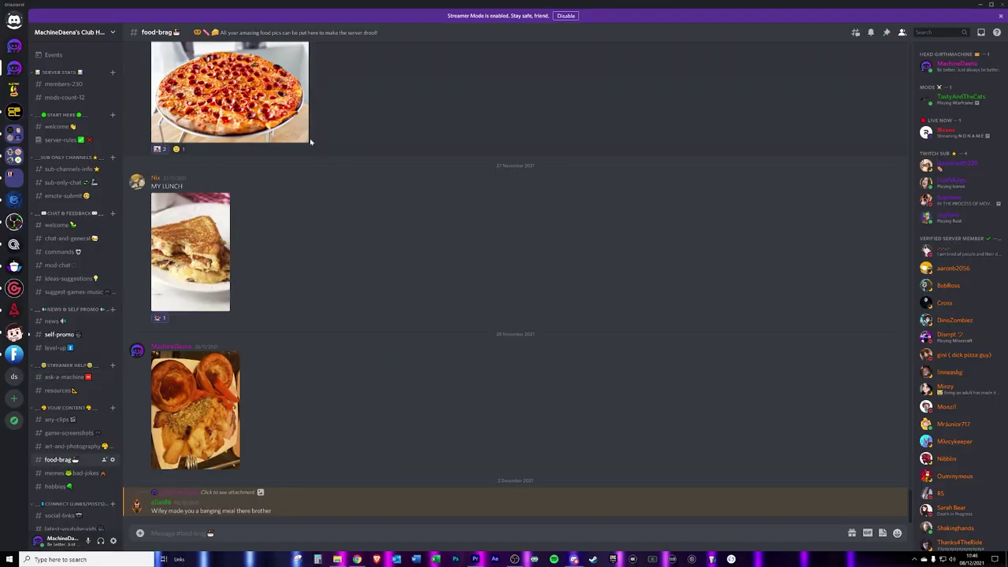
pyautogui.click(196, 285)
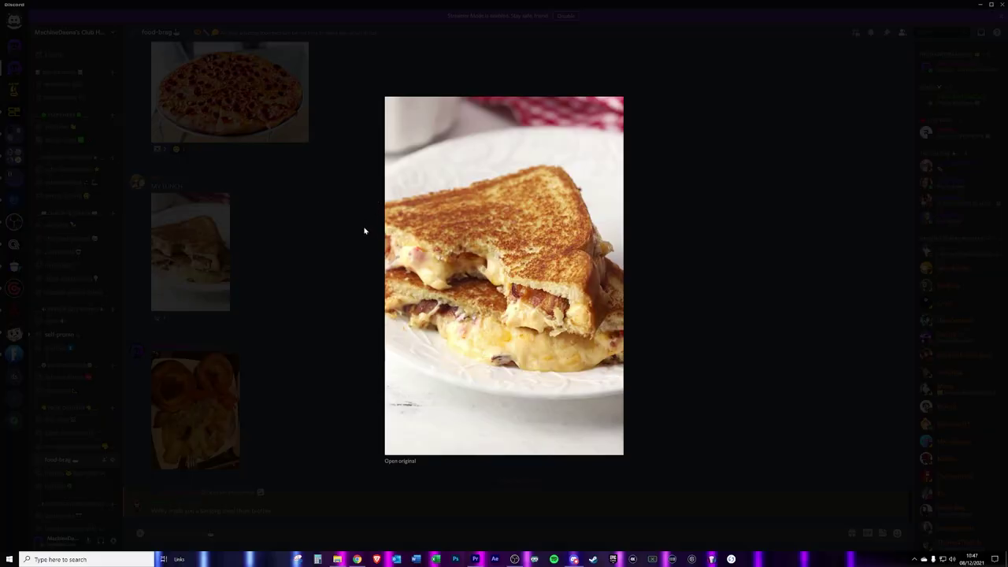
pyautogui.click(307, 342)
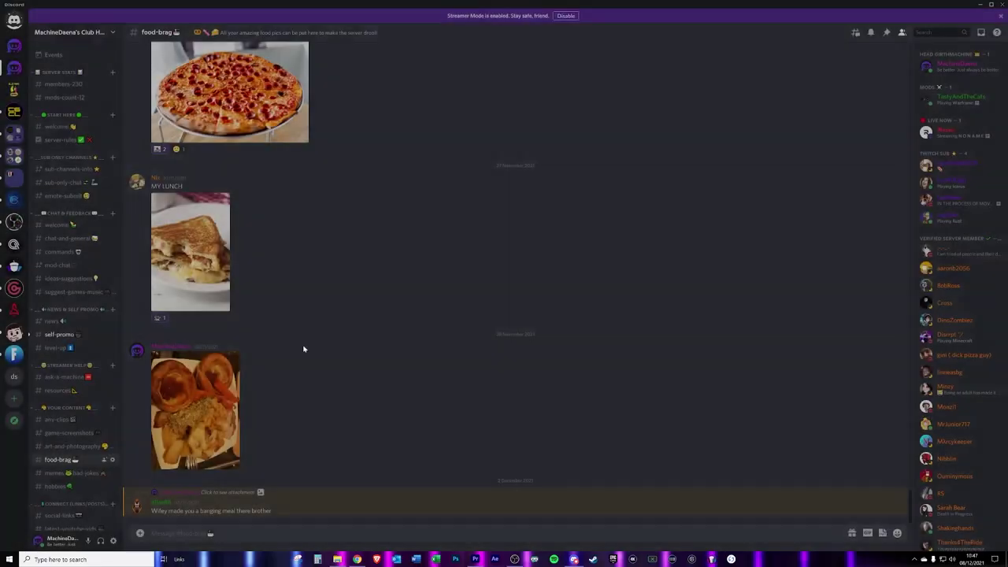
pyautogui.click(195, 410)
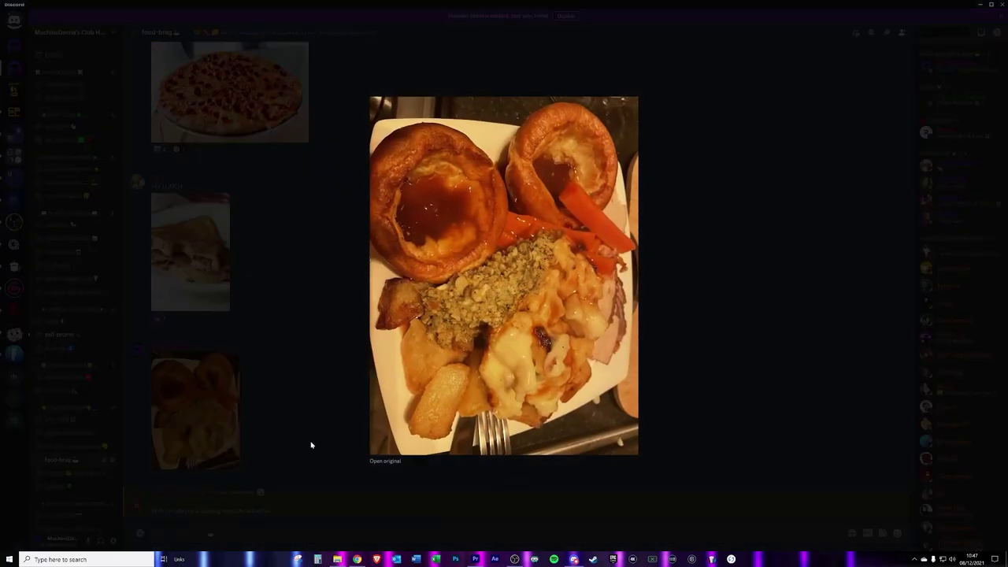
pyautogui.click(306, 295)
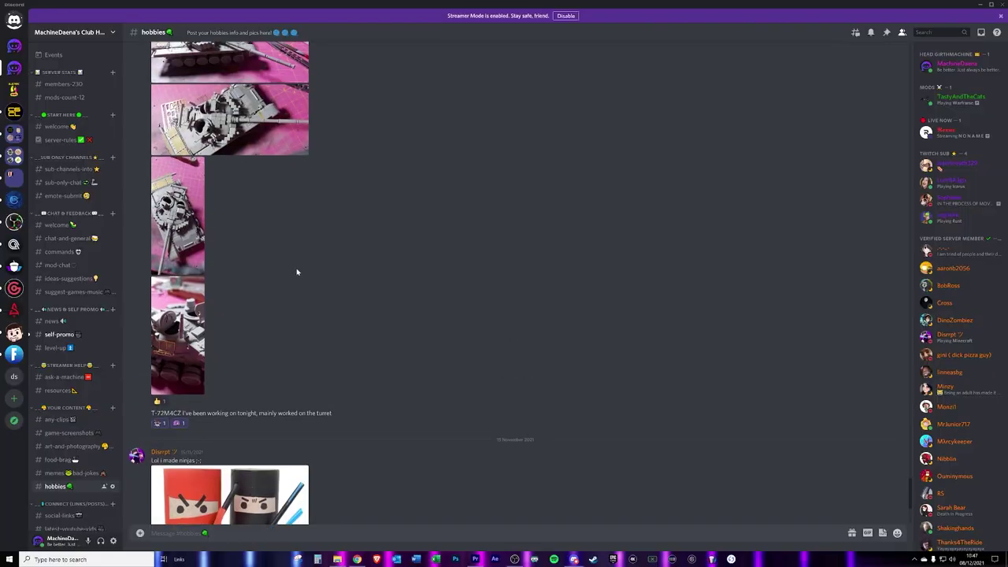
# Step: Scroll up the channel's chat history to older photo posts
pyautogui.scroll(10, 362, 284)
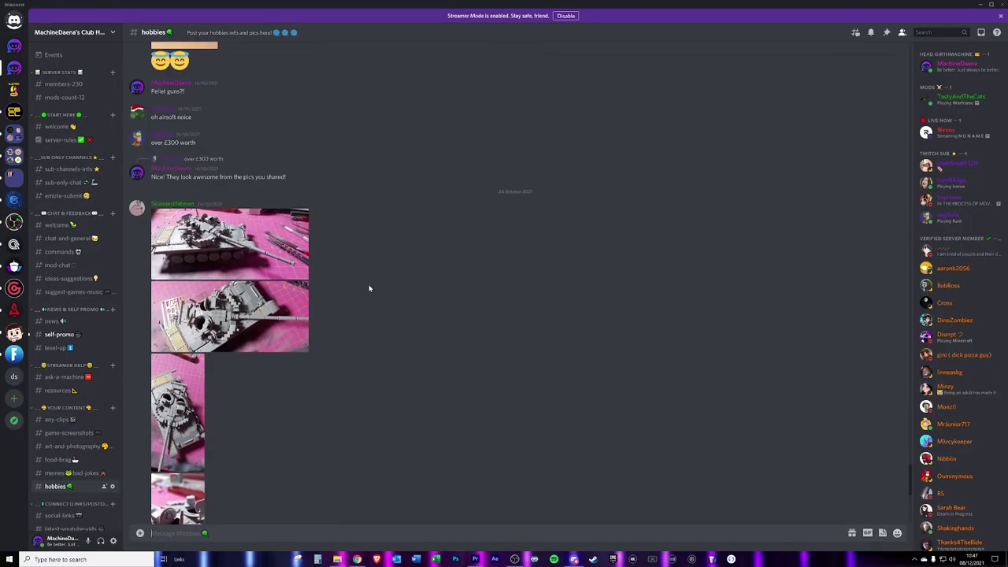
pyautogui.scroll(5, 403, 292)
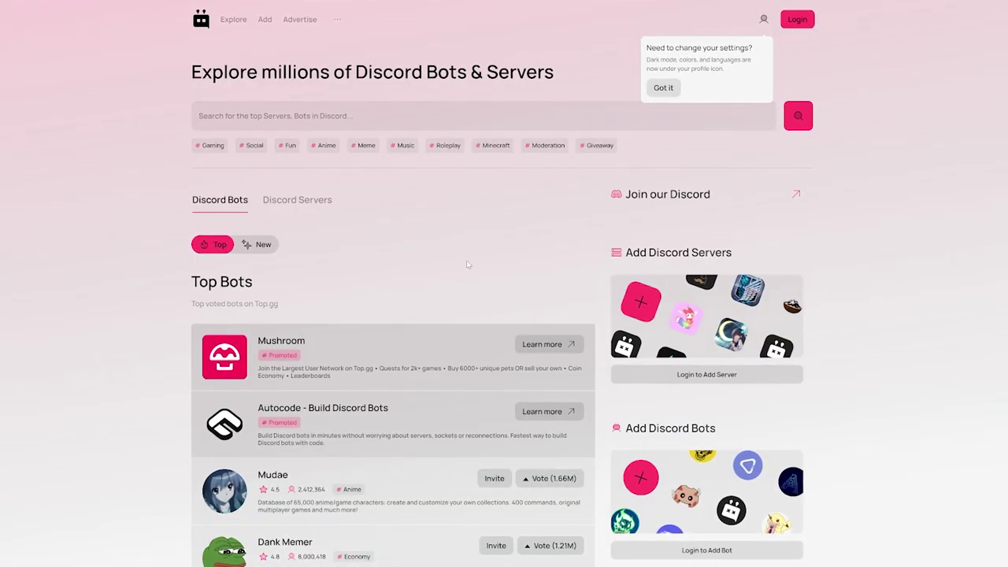
# Step: Scroll the top.gg home page past Top Bots down into Trending New Bots
pyautogui.scroll(-5, 467, 264)
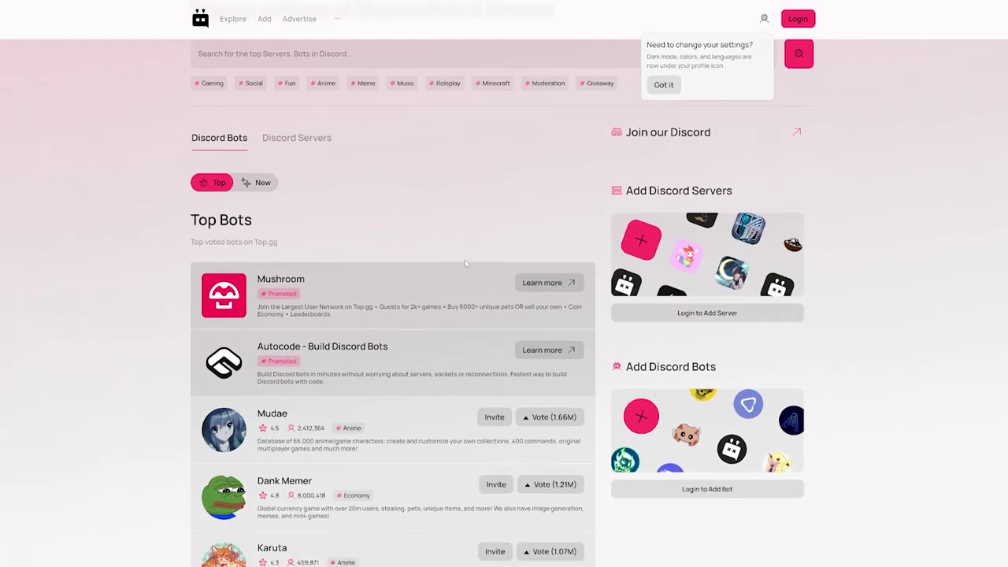
pyautogui.scroll(-7, 470, 265)
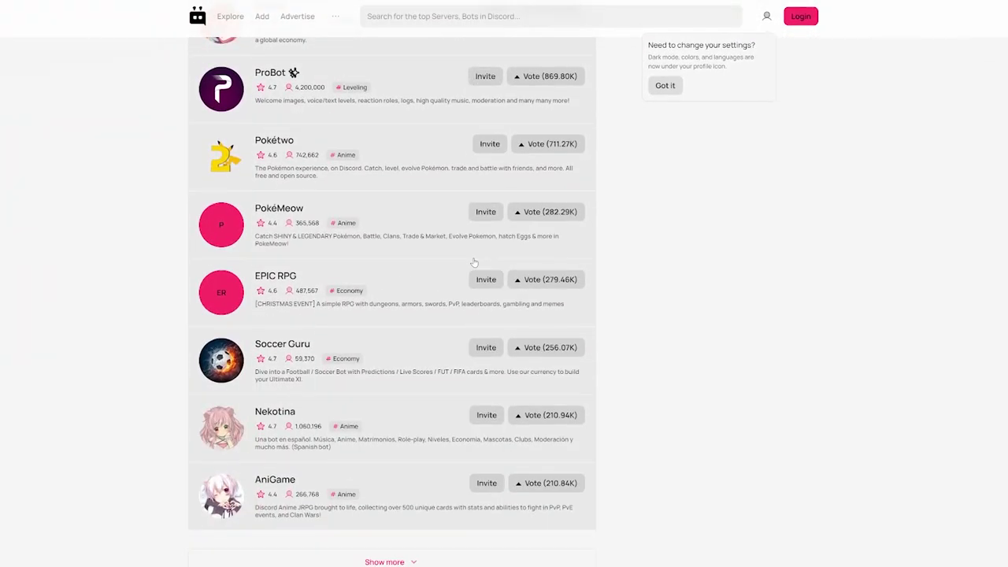
pyautogui.scroll(-5, 477, 265)
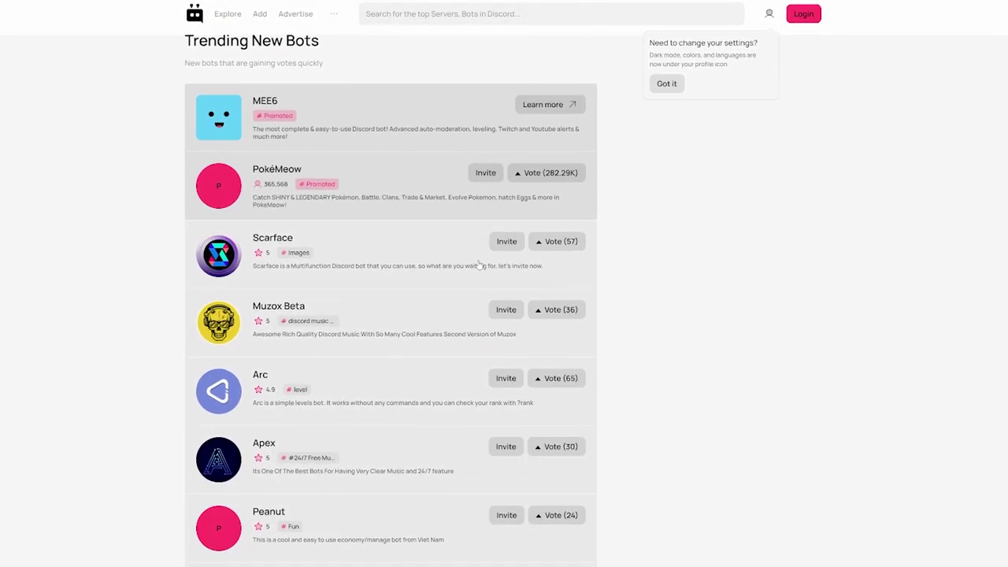
pyautogui.scroll(-7, 477, 269)
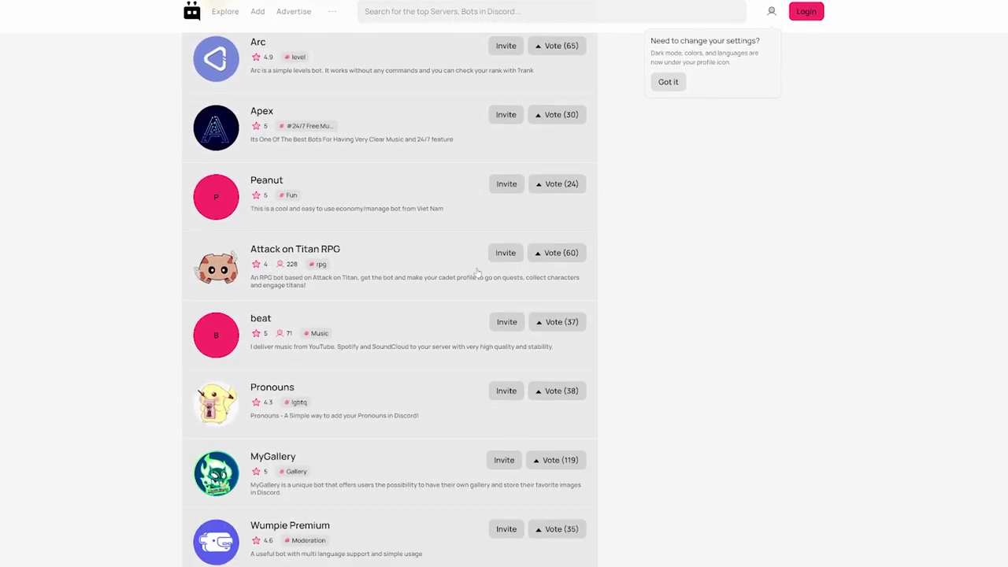
pyautogui.scroll(-8, 702, 371)
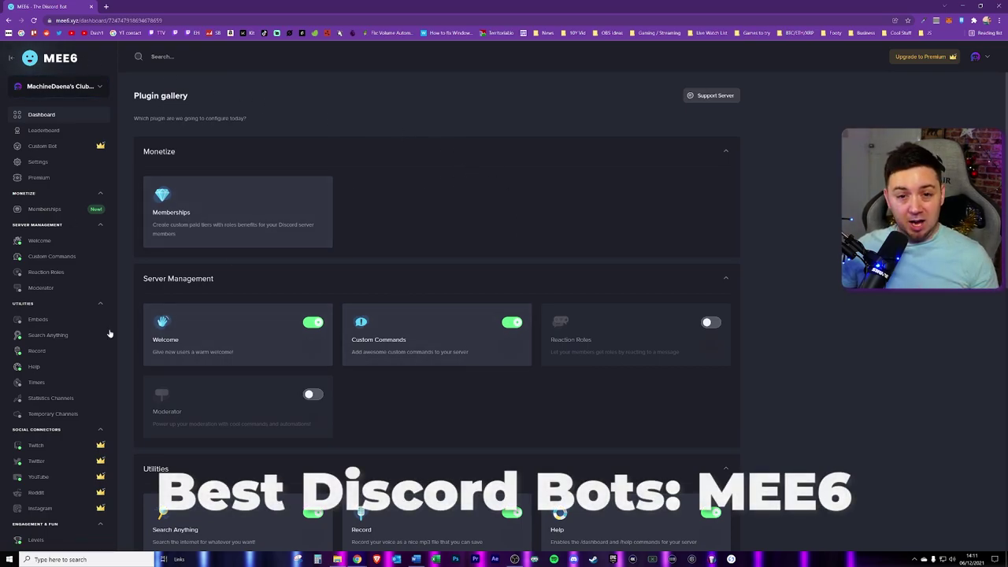
# Step: Check MEE6 plugin toggles from Server Management to Engagement & Fun, then switch to YAGPDB
pyautogui.scroll(-2, 630, 268)
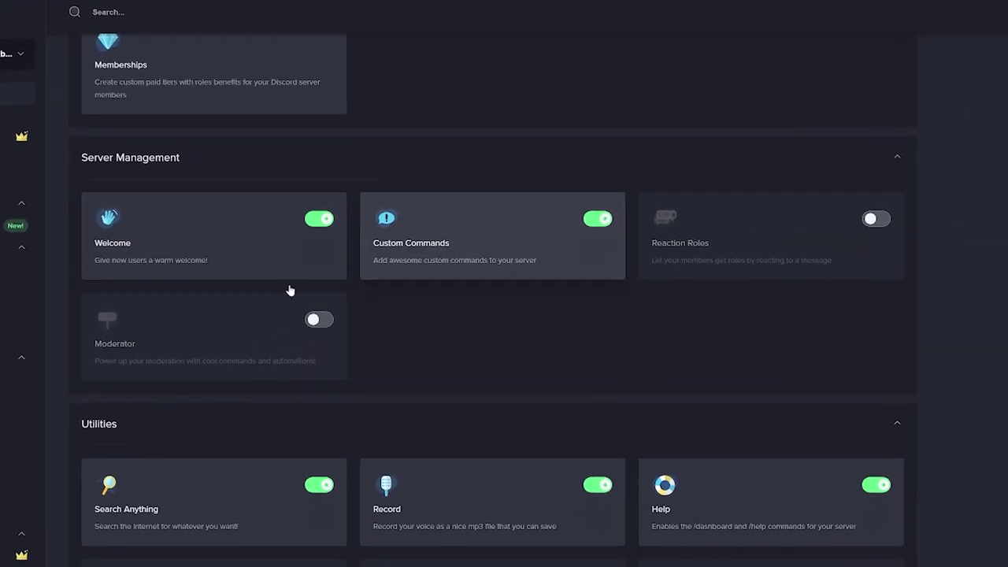
pyautogui.scroll(-3, 740, 432)
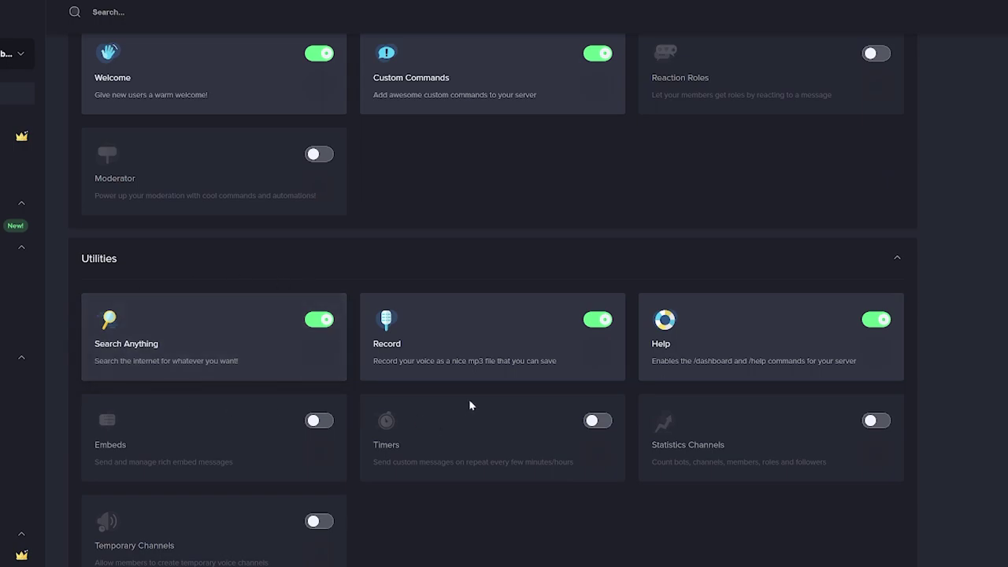
pyautogui.scroll(-9, 753, 356)
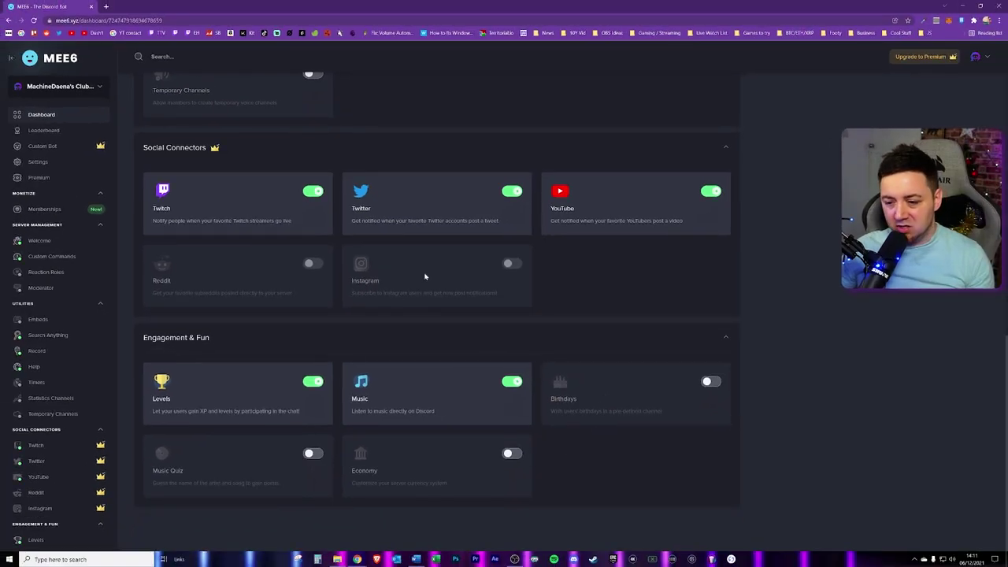
pyautogui.scroll(3, 535, 432)
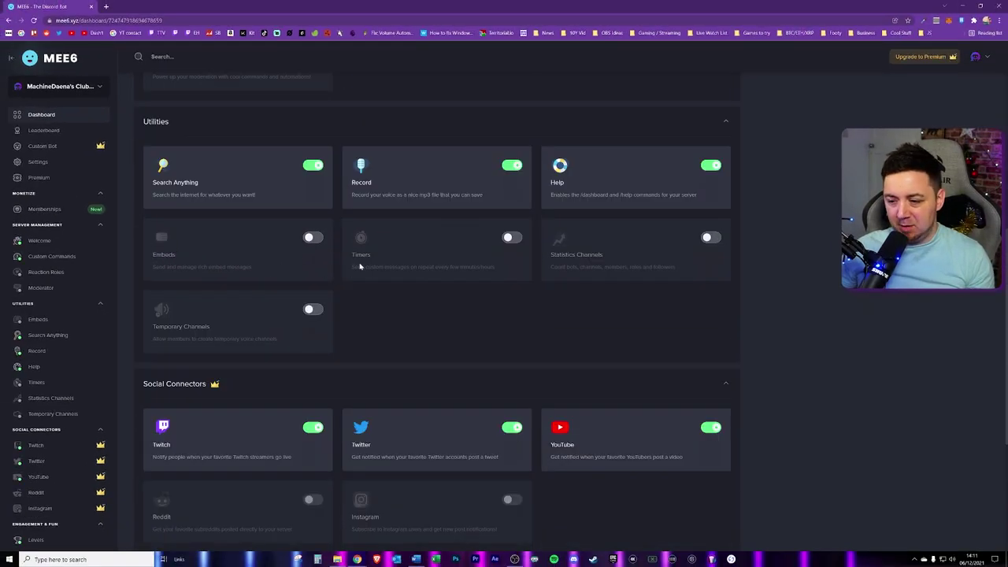
pyautogui.scroll(-3, 738, 393)
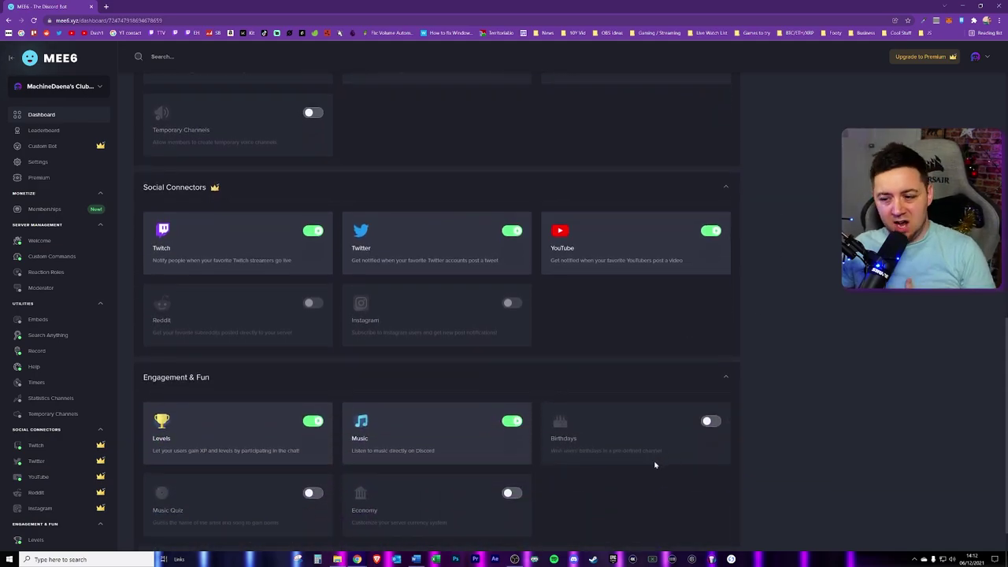
pyautogui.scroll(10, 657, 462)
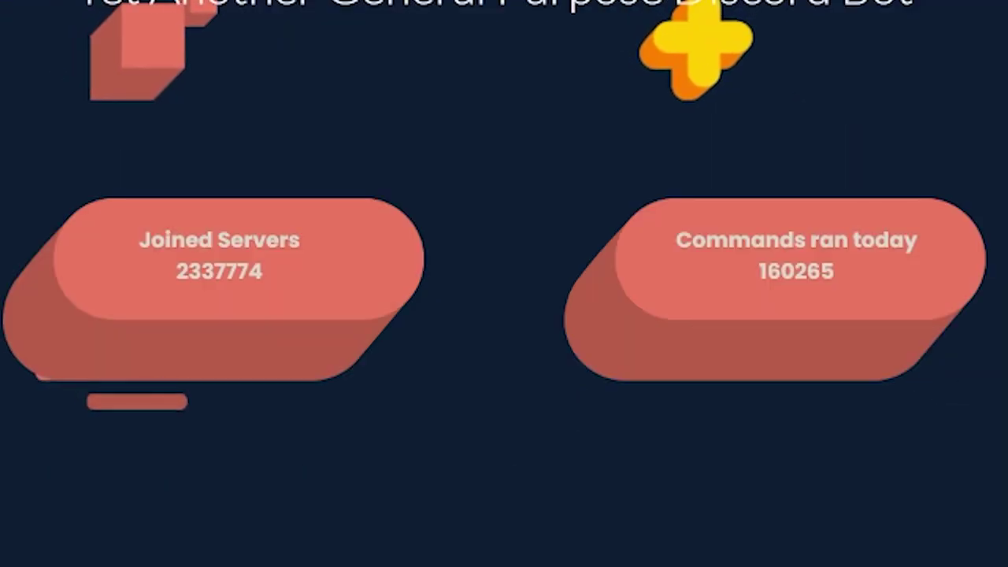
pyautogui.click(64, 6)
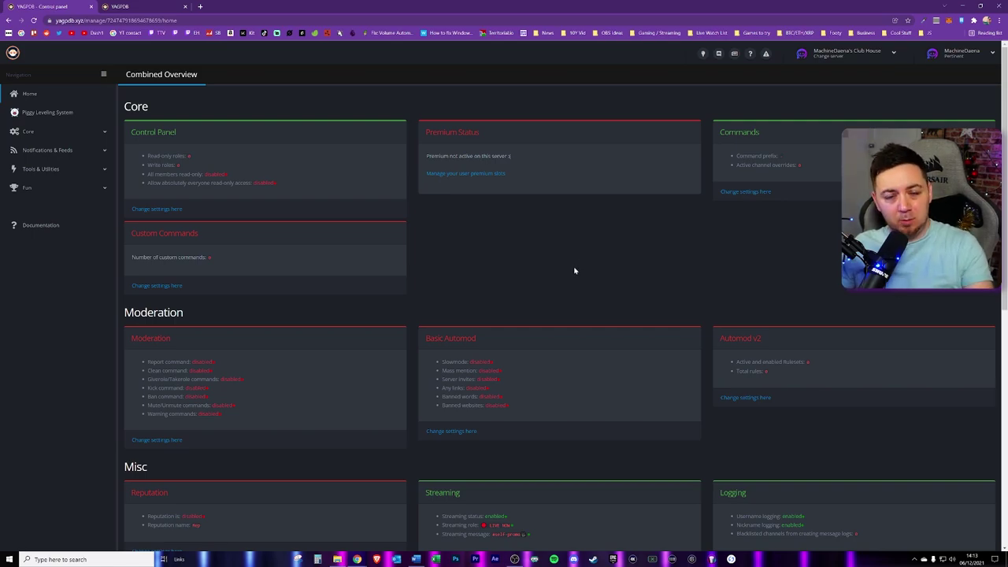
# Step: Scroll down and back up the YAGPDB Combined Overview of enabled and disabled modules
pyautogui.scroll(-4, 739, 428)
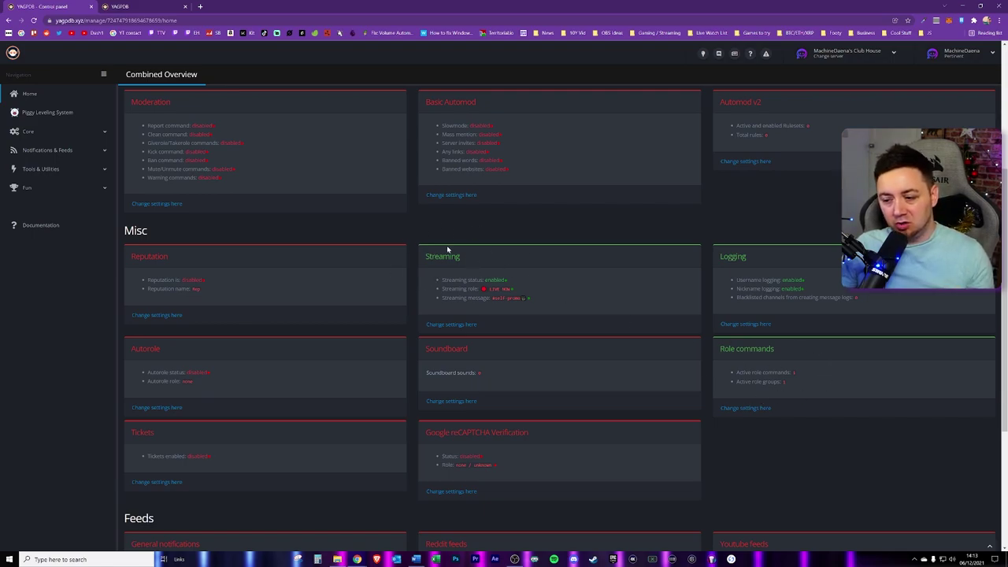
pyautogui.scroll(-1, 523, 307)
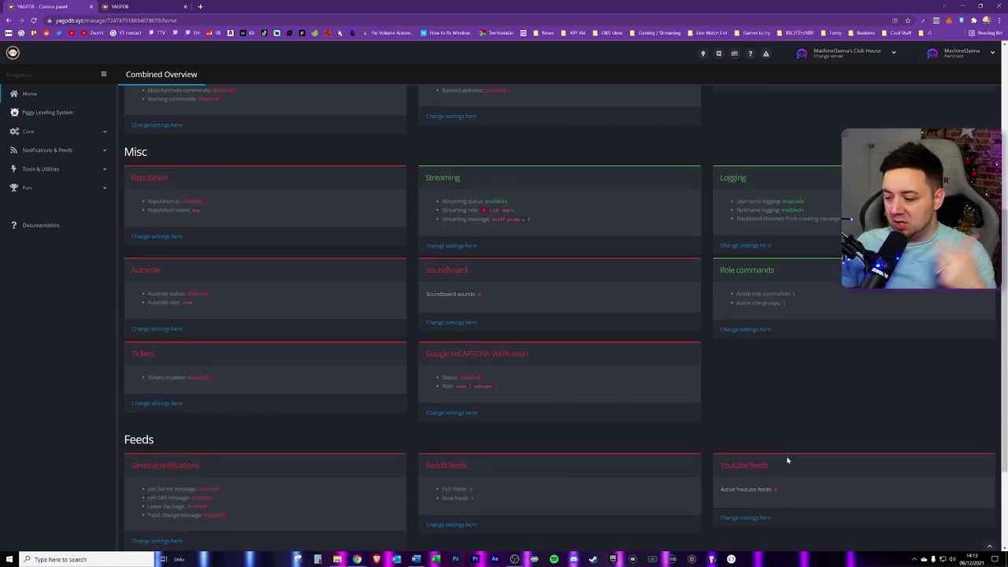
pyautogui.scroll(4, 357, 340)
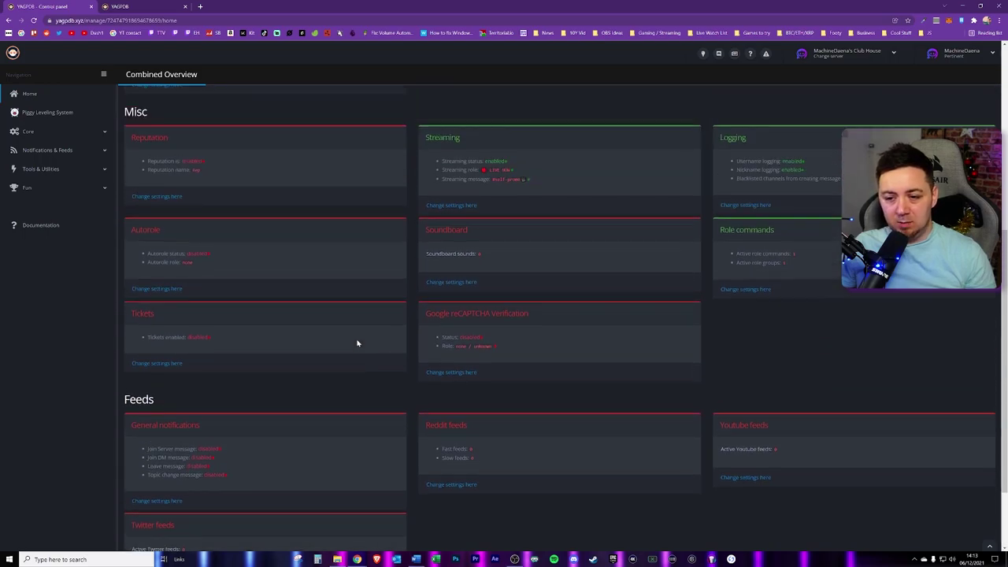
pyautogui.scroll(5, 151, 344)
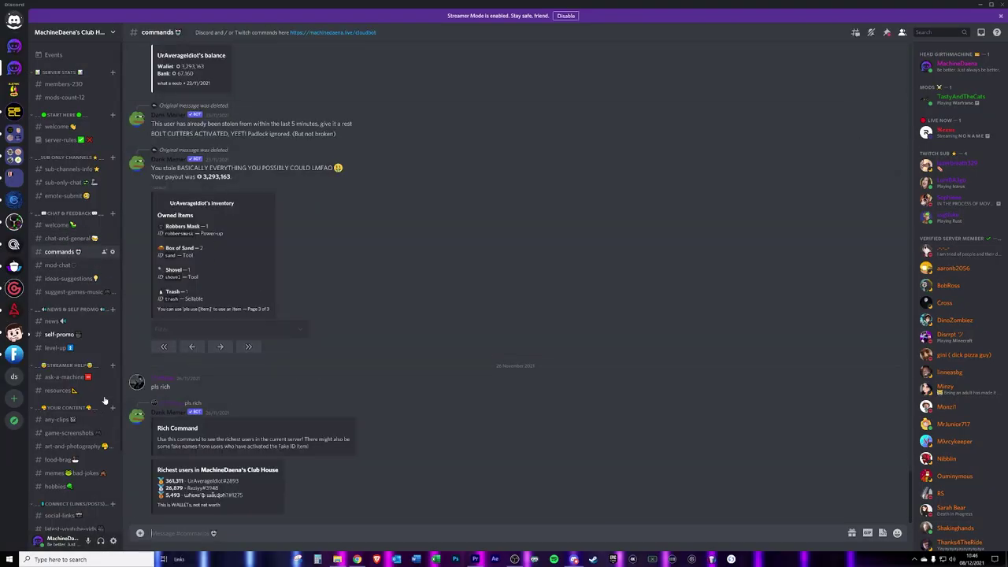
# Step: Open #ask-a-machine, then expand the CHAT & FEEDBACK channel group
pyautogui.click(69, 377)
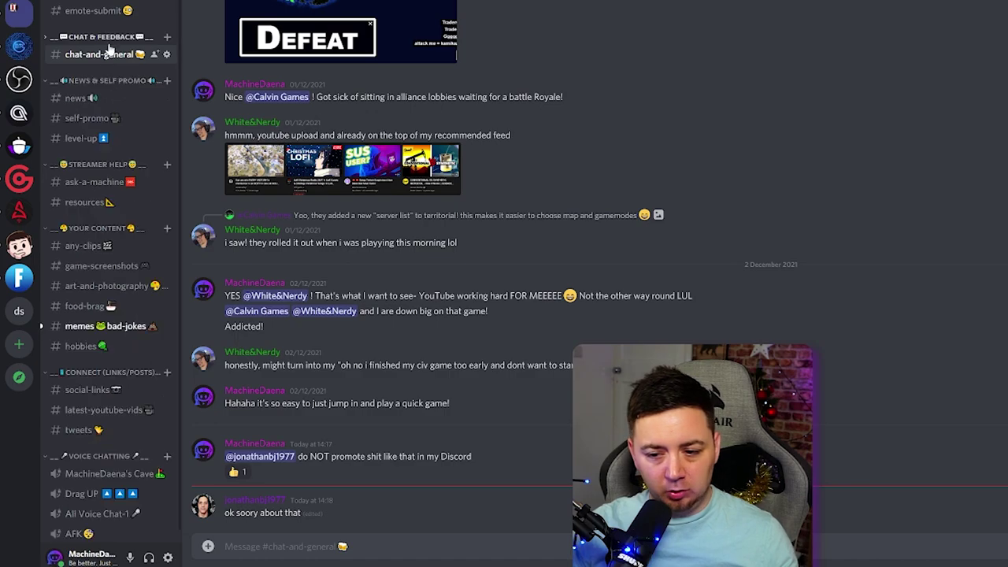
pyautogui.click(86, 37)
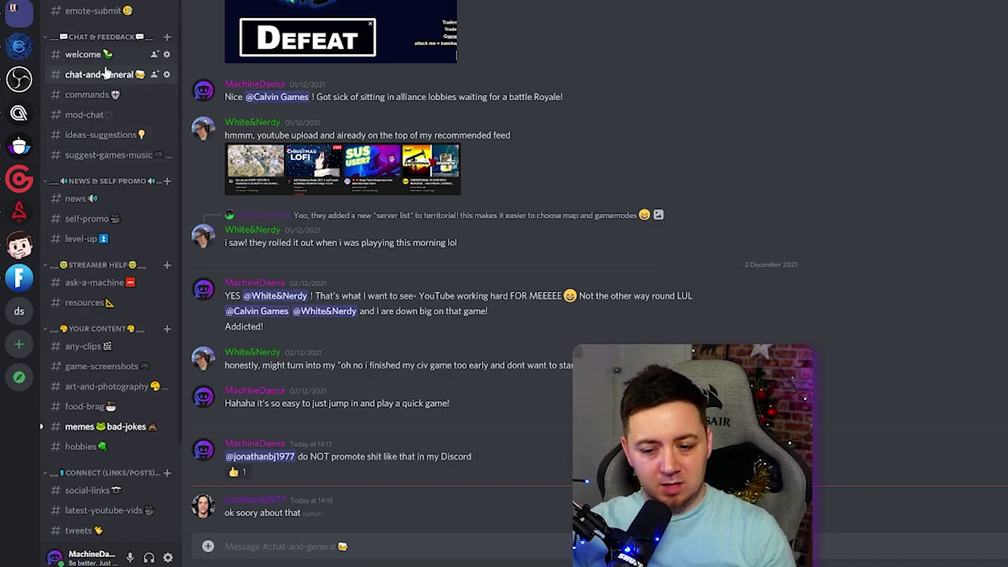
# Step: Scroll the channel sidebar down and open #any-clips
pyautogui.scroll(-2, 103, 197)
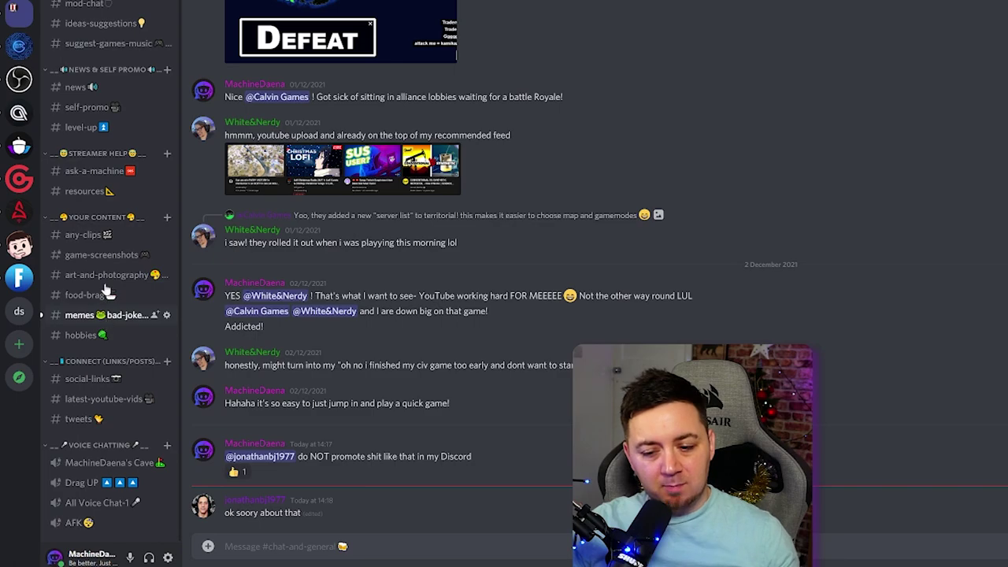
pyautogui.click(101, 235)
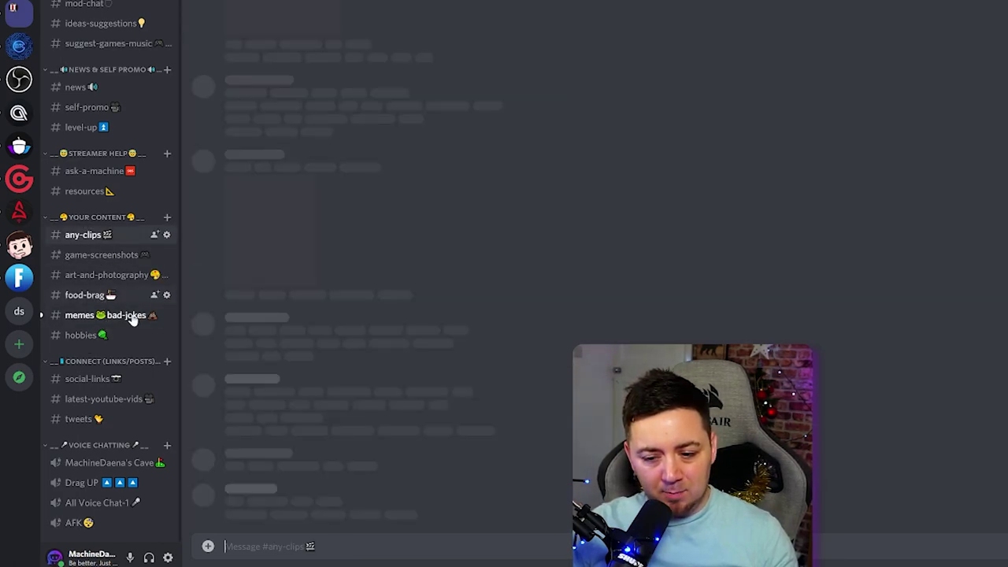
# Step: Visit #game-screenshots, #food-brag, #art-and-photography and #hobbies in turn
pyautogui.click(115, 257)
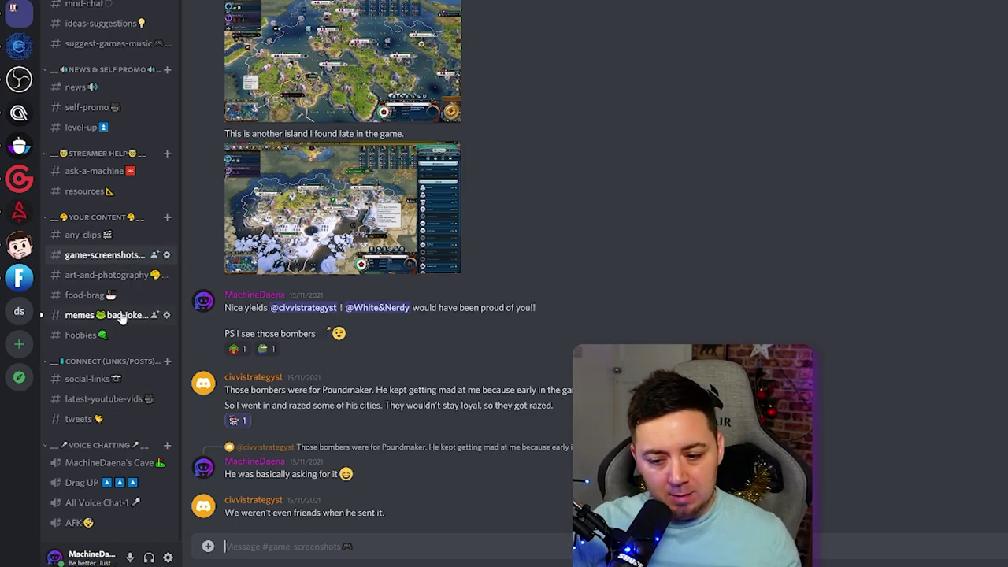
pyautogui.click(85, 296)
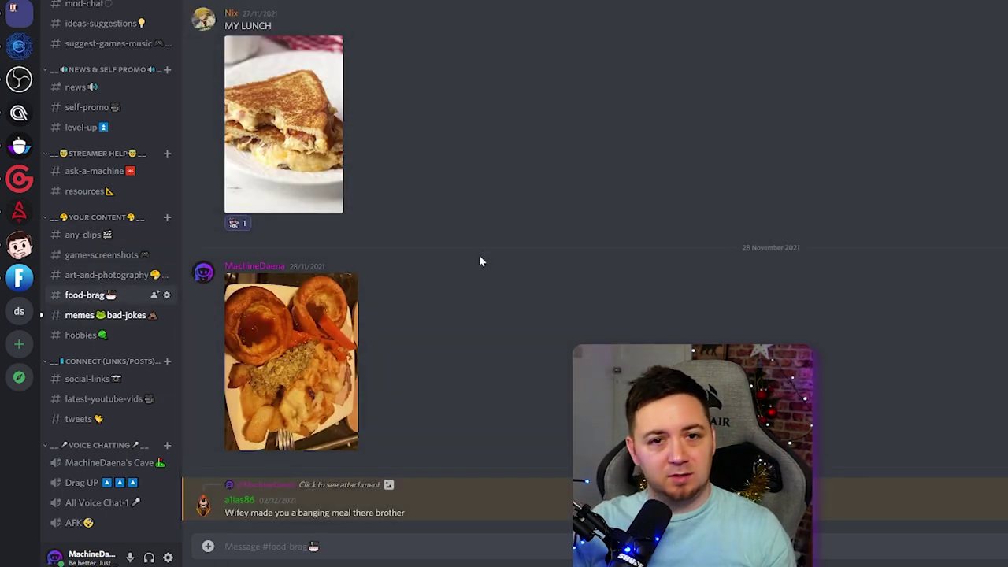
pyautogui.click(134, 276)
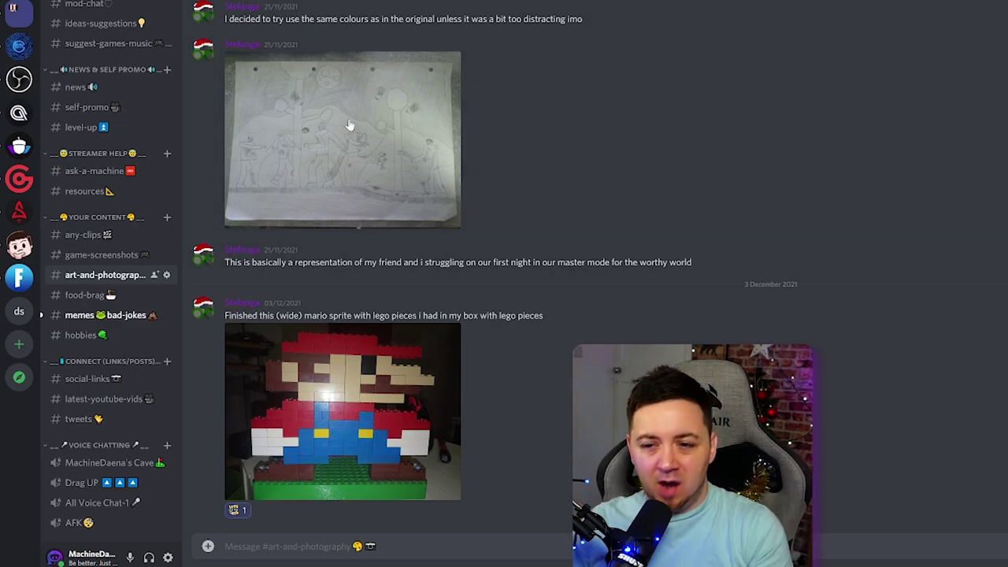
pyautogui.click(82, 337)
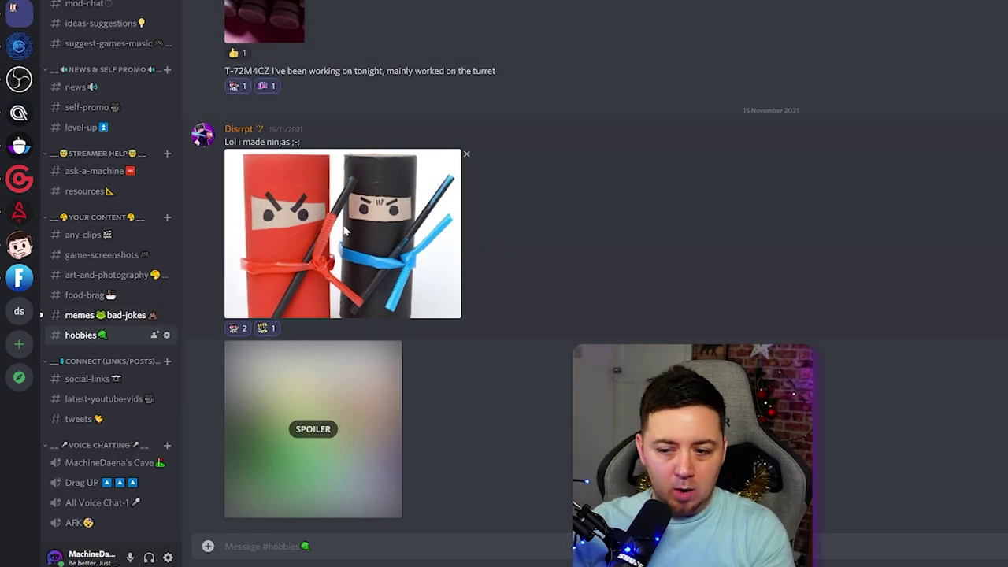
# Step: Scroll up through #hobbies' photo posts, then visit #any-clips and #tweets
pyautogui.scroll(4, 367, 235)
pyautogui.scroll(10, 382, 110)
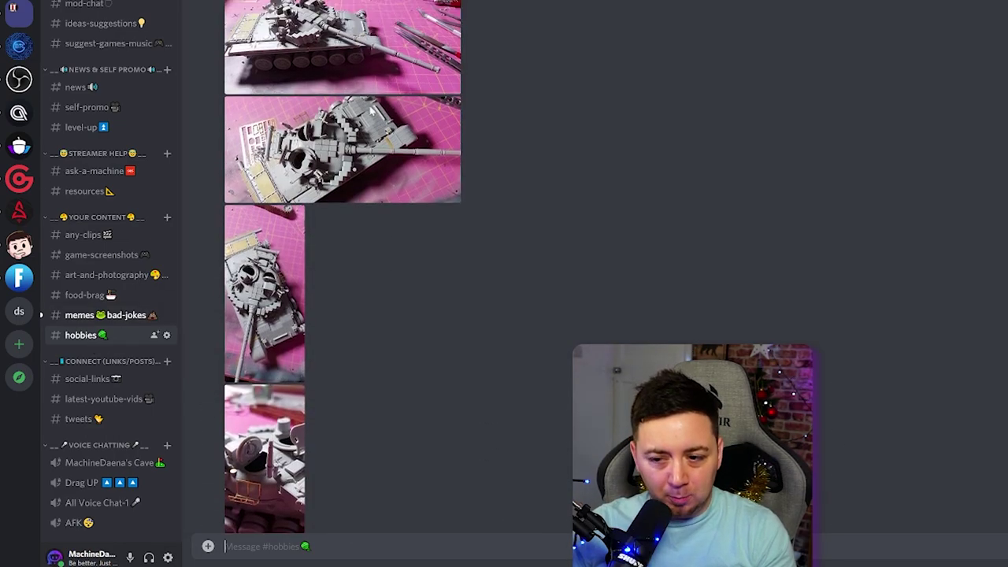
pyautogui.scroll(4, 349, 176)
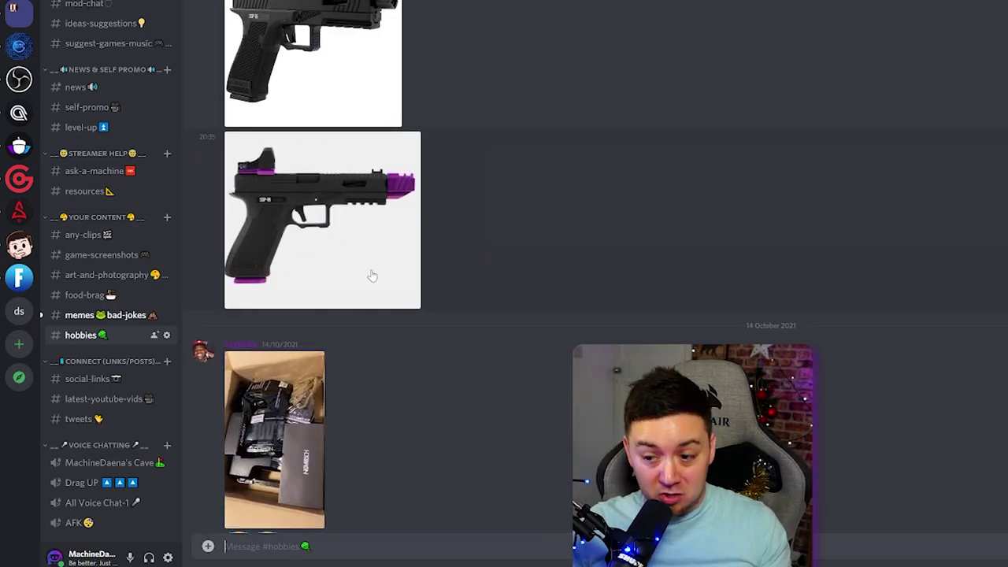
pyautogui.click(72, 233)
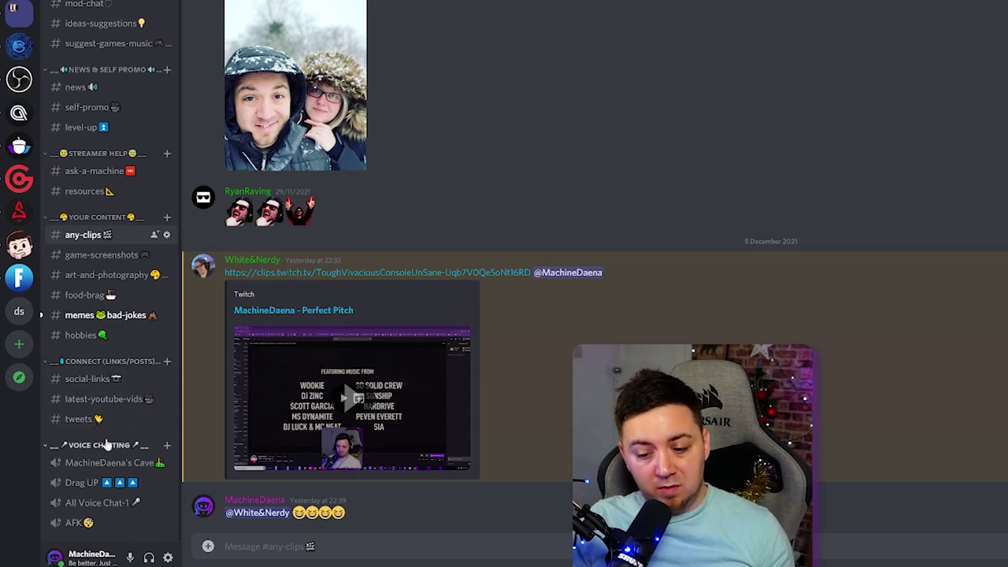
pyautogui.click(89, 420)
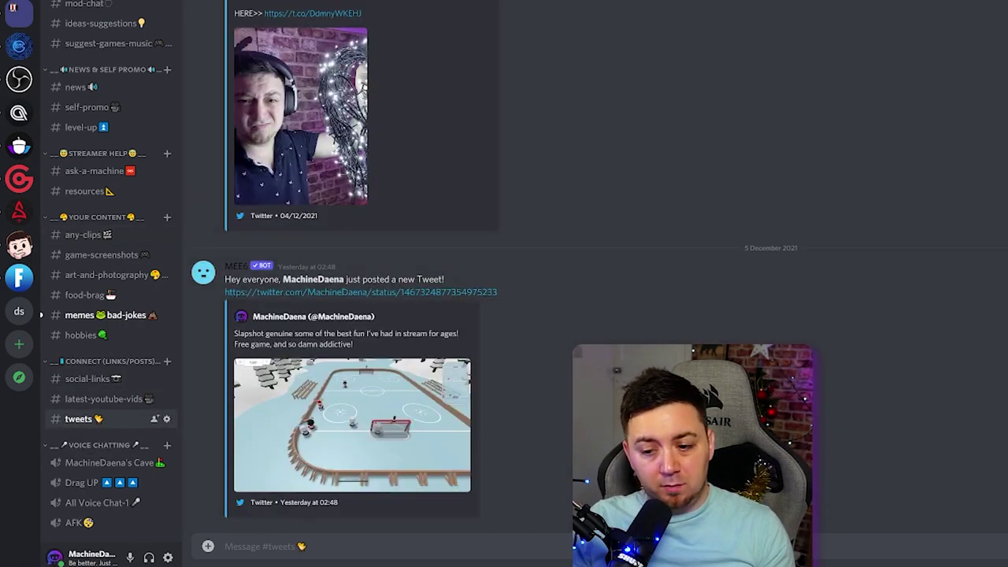
# Step: Visit #latest-youtube-vids, then #social-links, scrolling up its Twitch, YouTube and Twitter link post
pyautogui.click(110, 399)
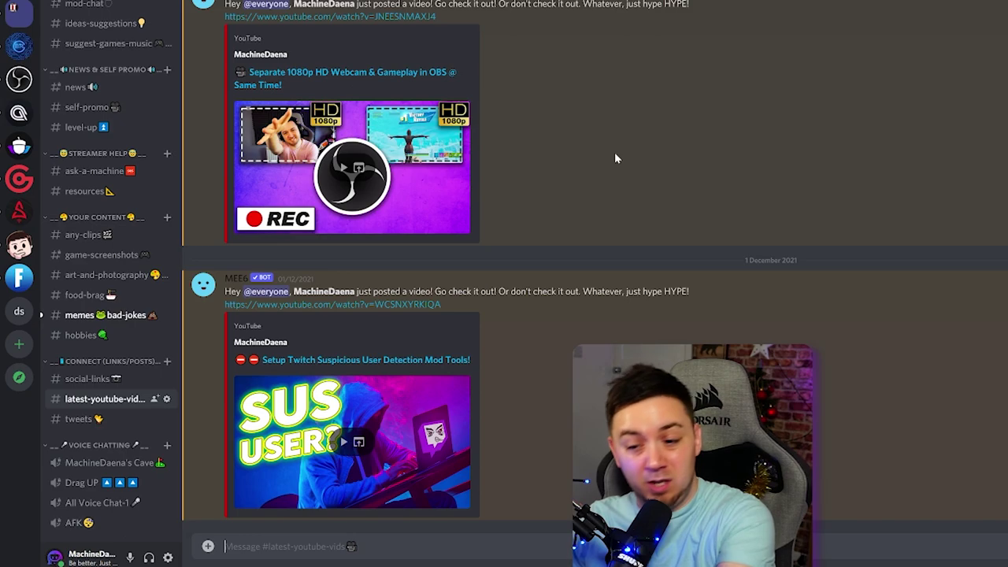
pyautogui.click(126, 381)
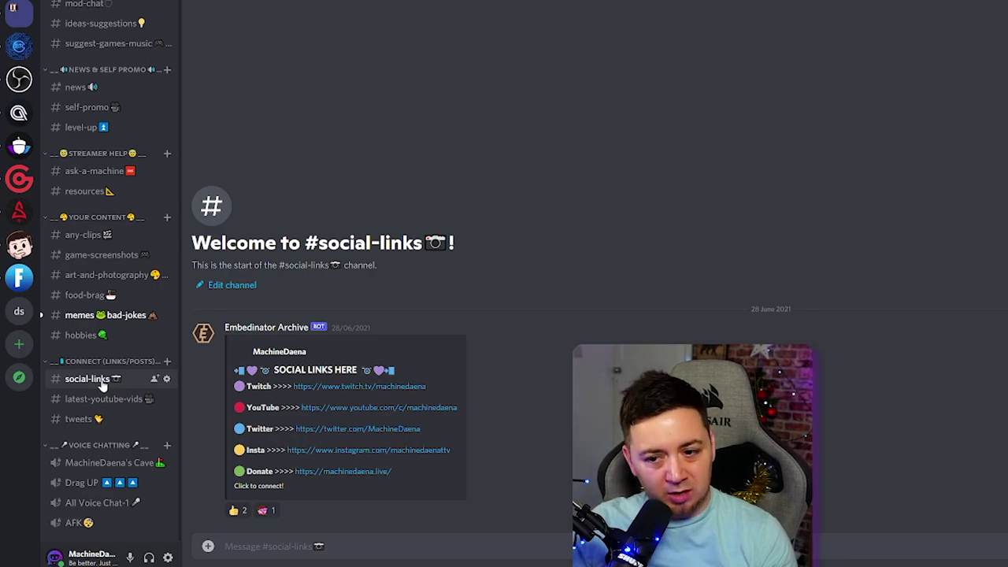
pyautogui.scroll(3, 129, 285)
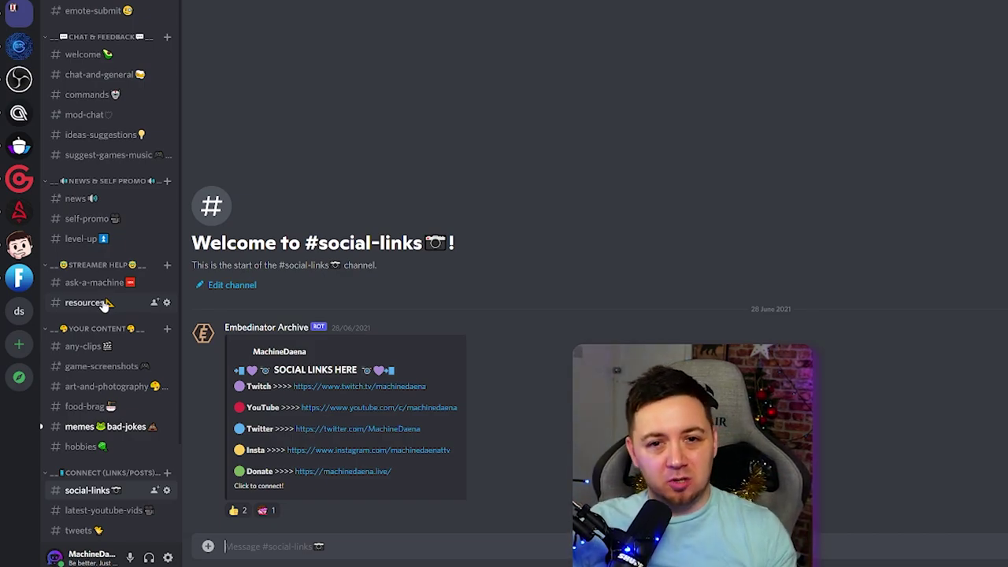
# Step: Browse the #resources Resources & Tools post, then switch to the #ask-a-machine help channel
pyautogui.click(103, 307)
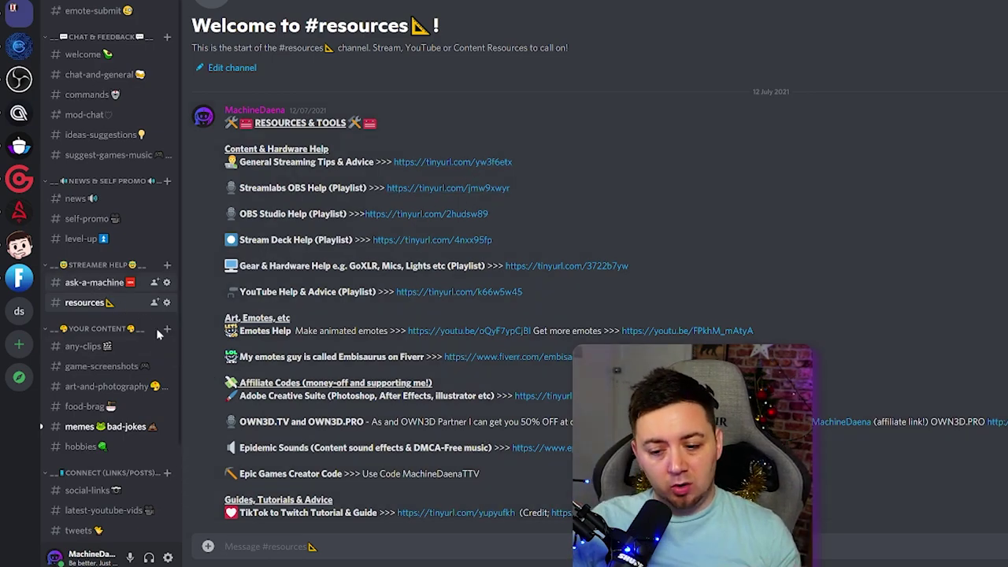
pyautogui.click(111, 282)
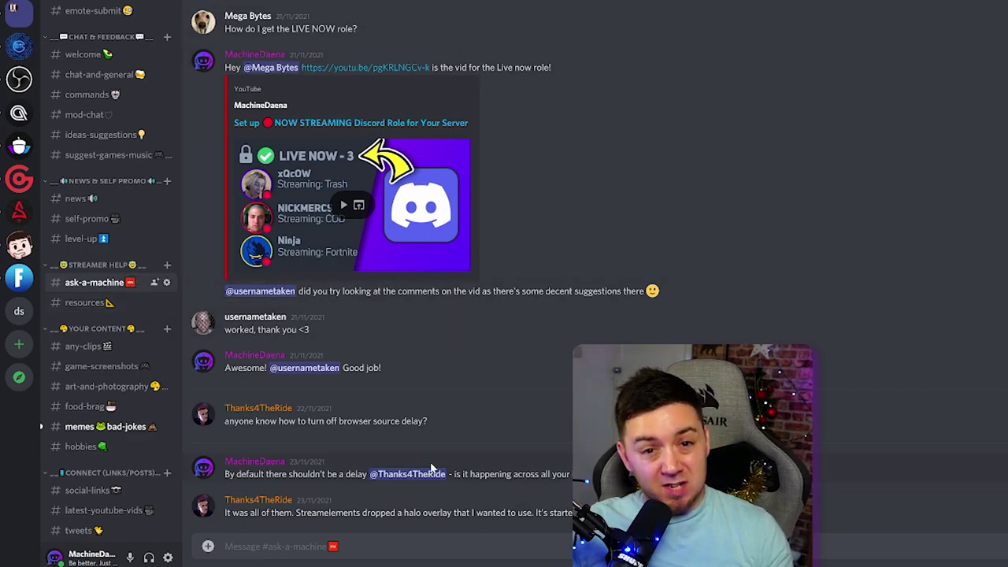